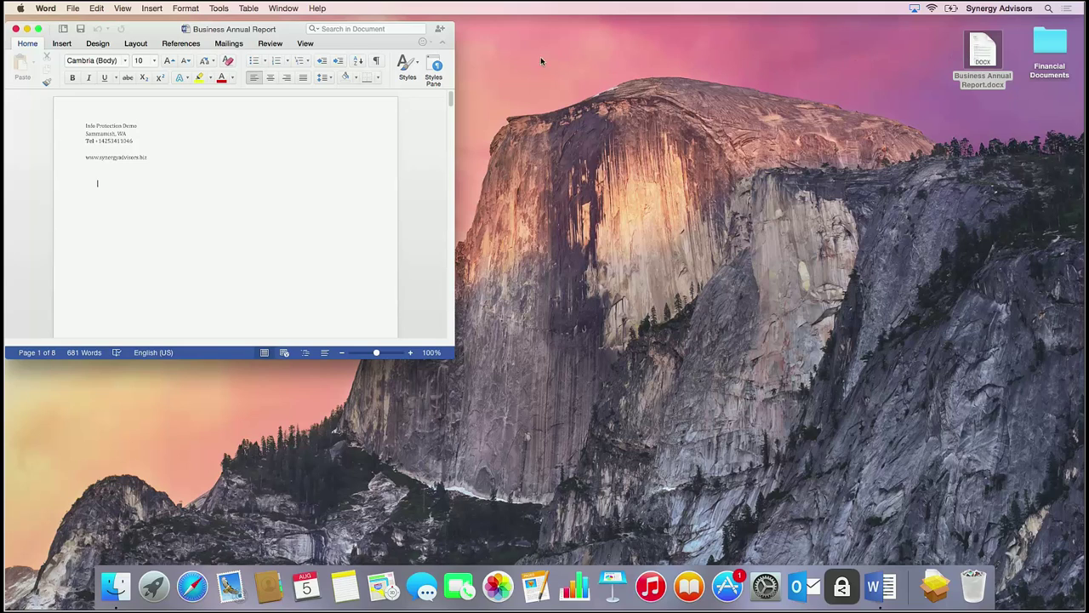
Restrict the Business Annual Report document with the Info Protection Demo - Confidential permission template
click(270, 44)
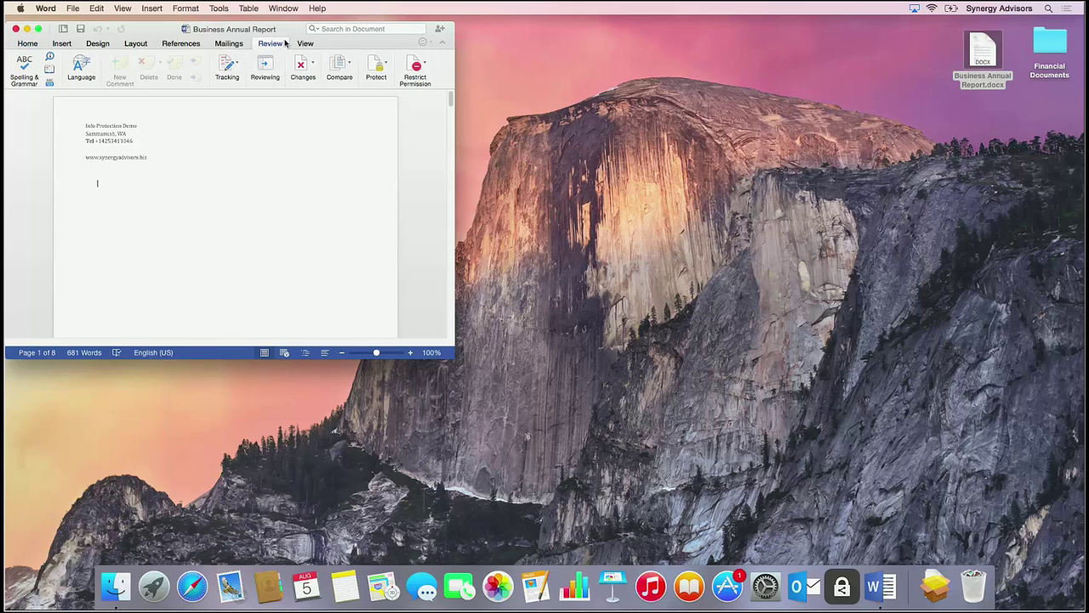
click(415, 65)
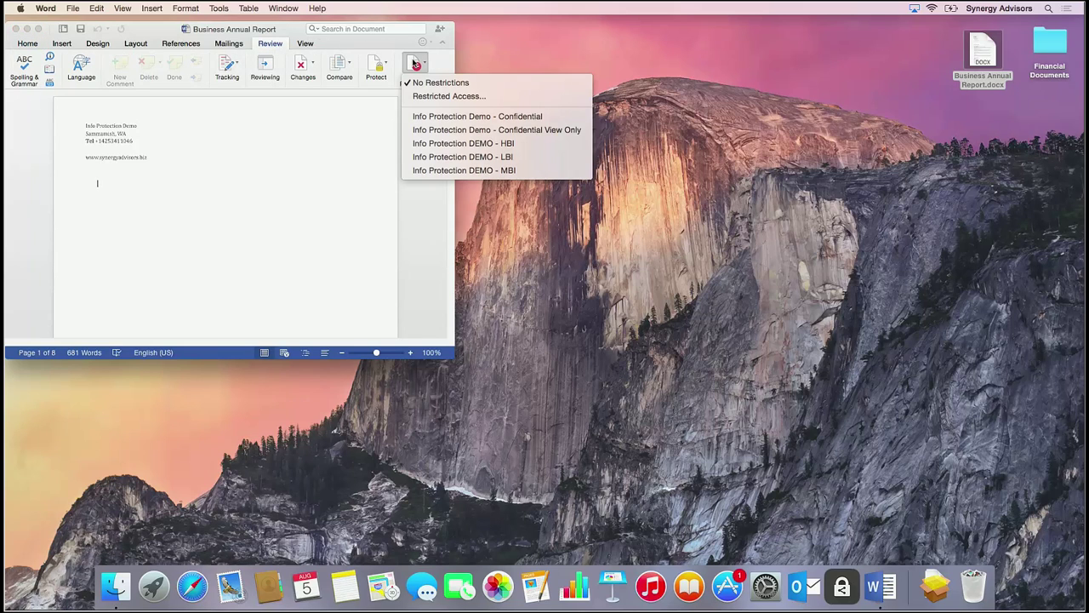
click(433, 116)
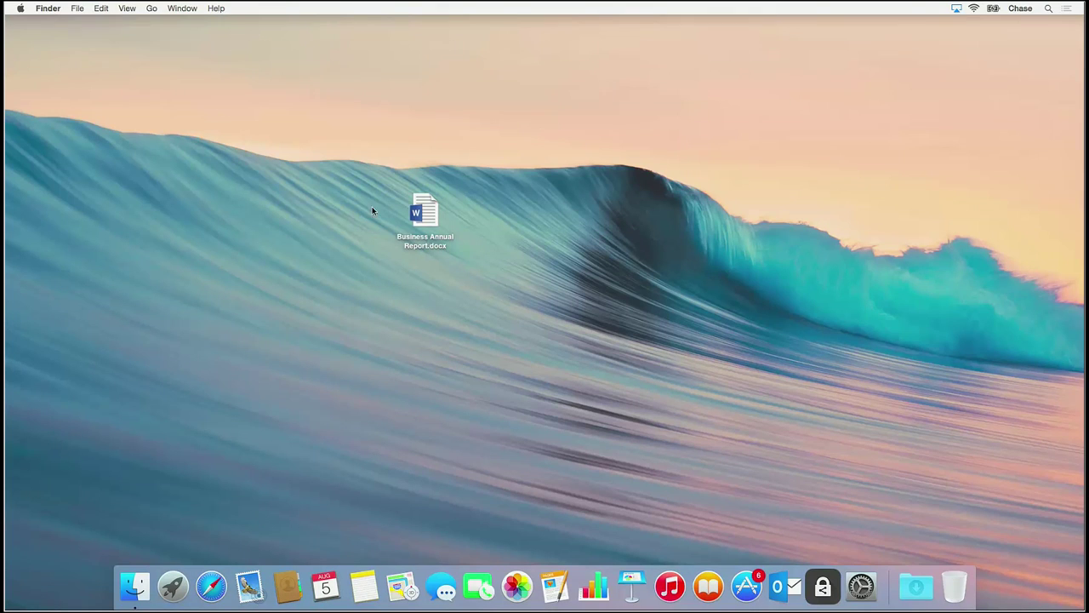
Open the protected Business Annual Report.docx from the recipient's desktop in Word and review the permissions granted on it
double_click(416, 211)
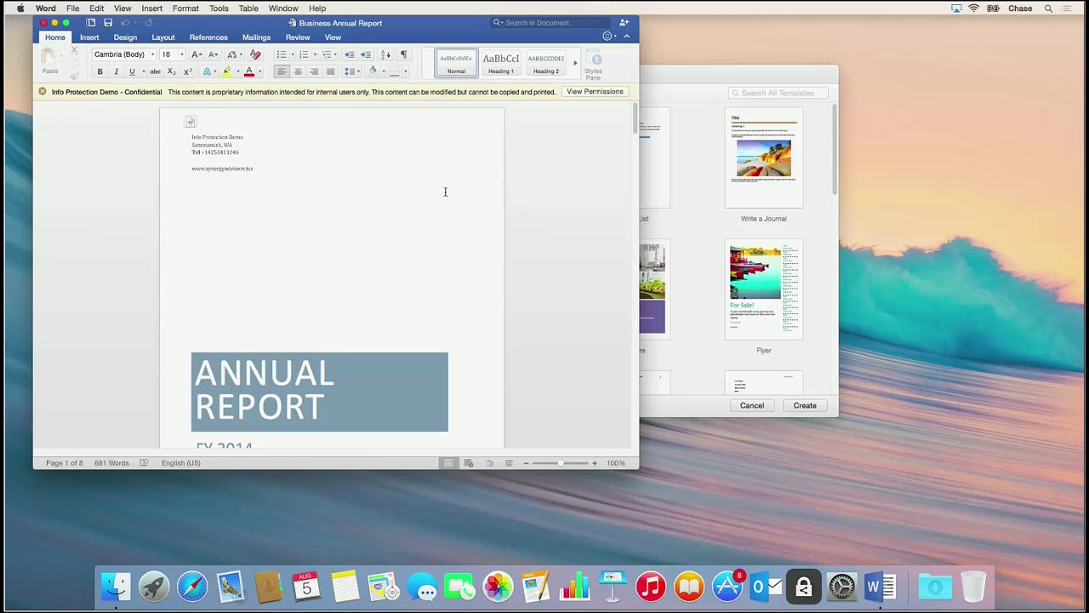
click(604, 91)
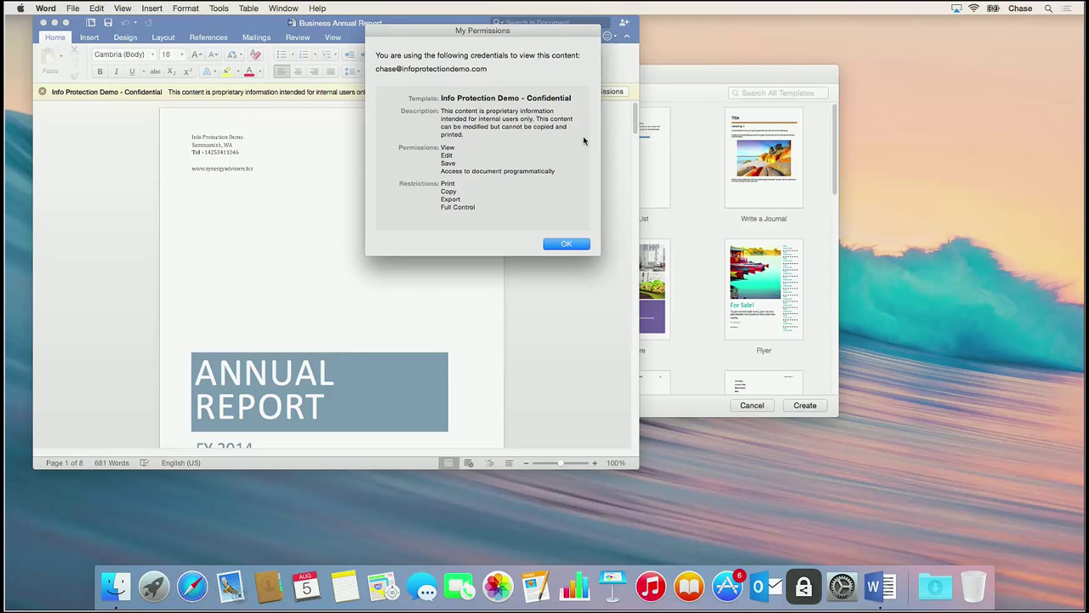
click(574, 244)
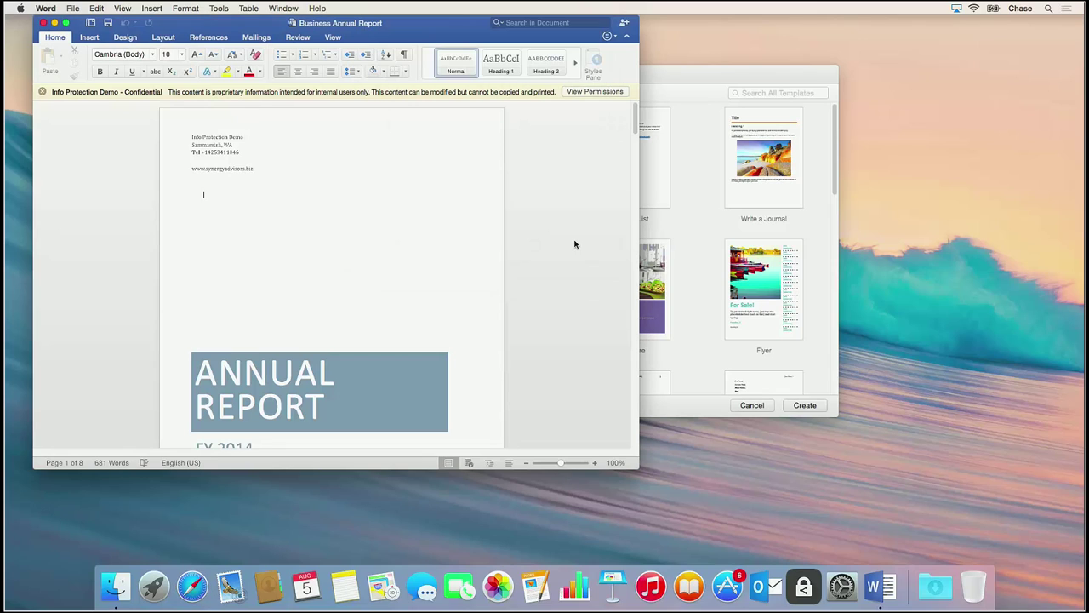
Check which clipboard and file commands are available in the protected report
right_click(347, 209)
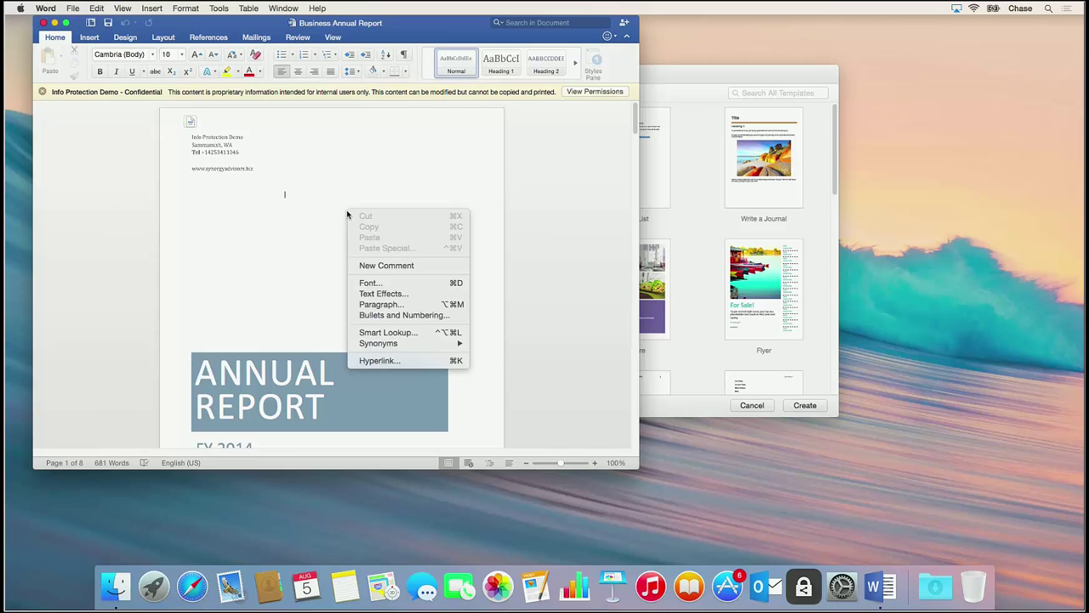
click(346, 209)
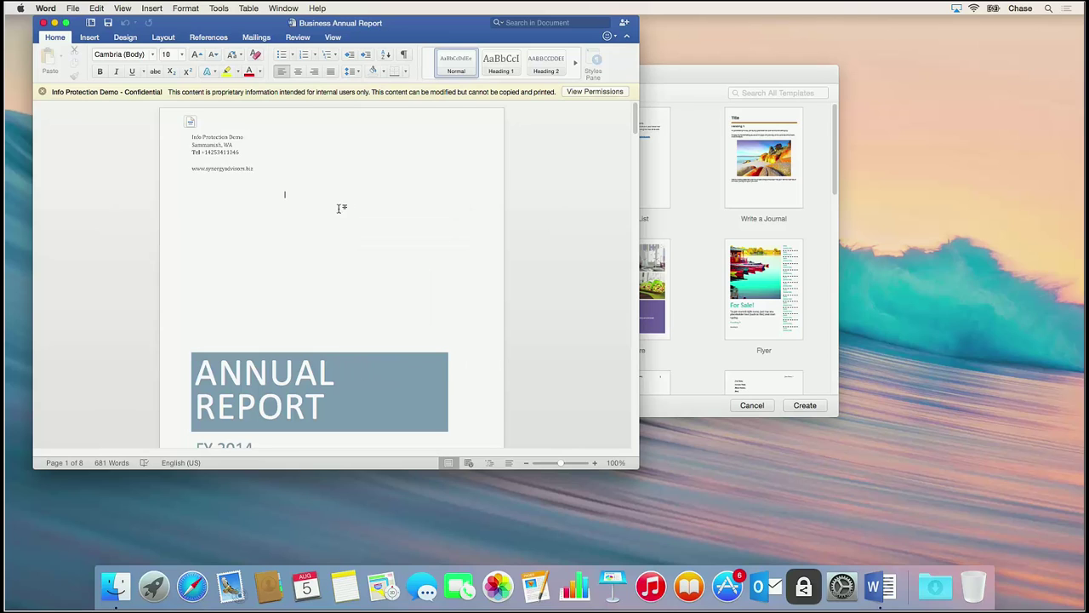
click(74, 8)
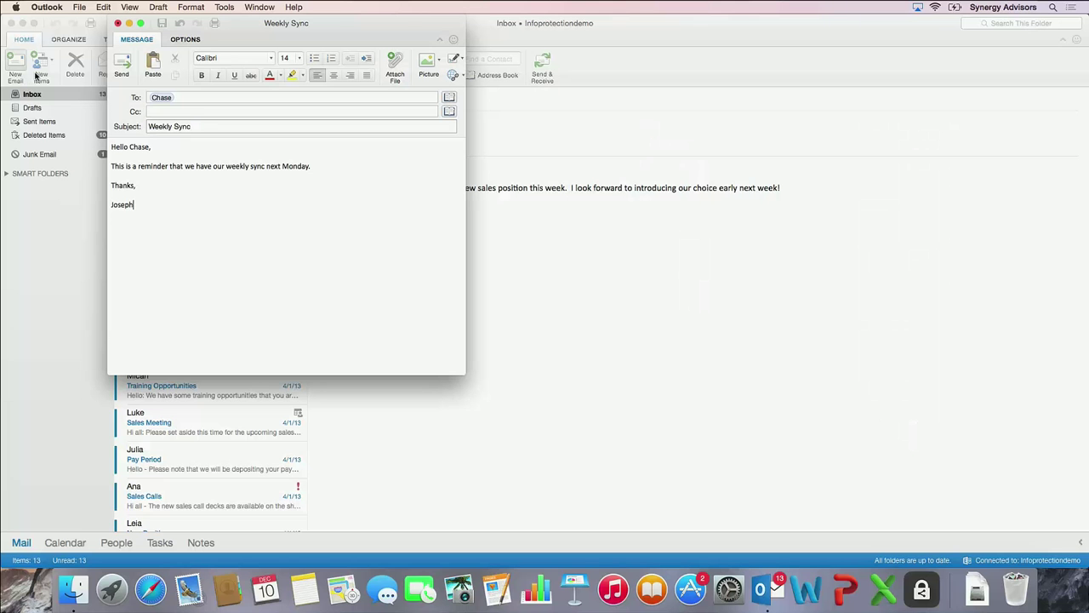
In Outlook, apply the Info Protection Demo - Confidential permission to the Weekly Sync email and send it
click(178, 40)
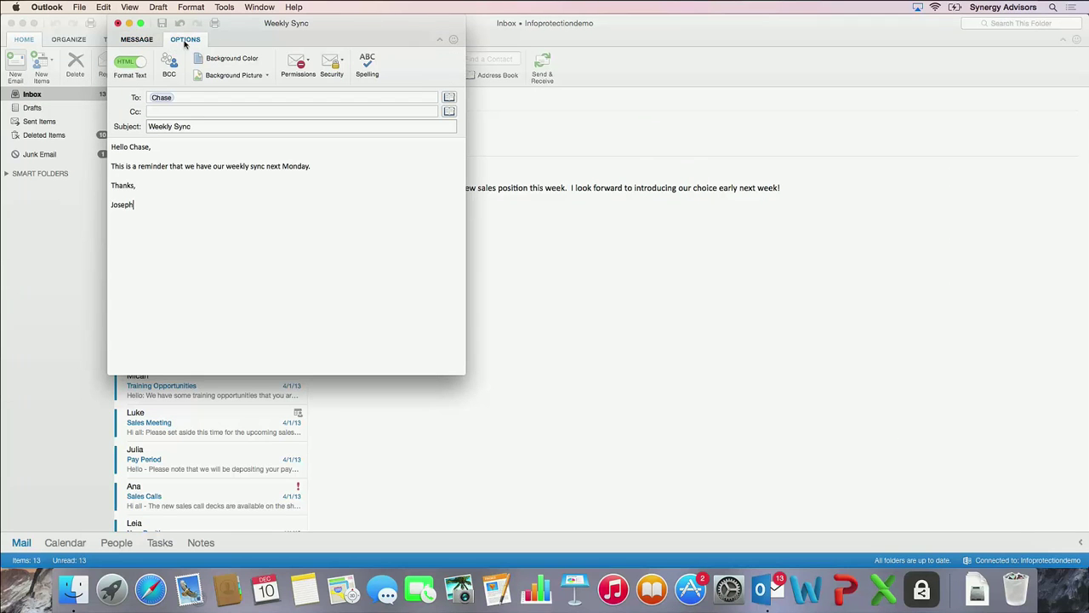
click(298, 60)
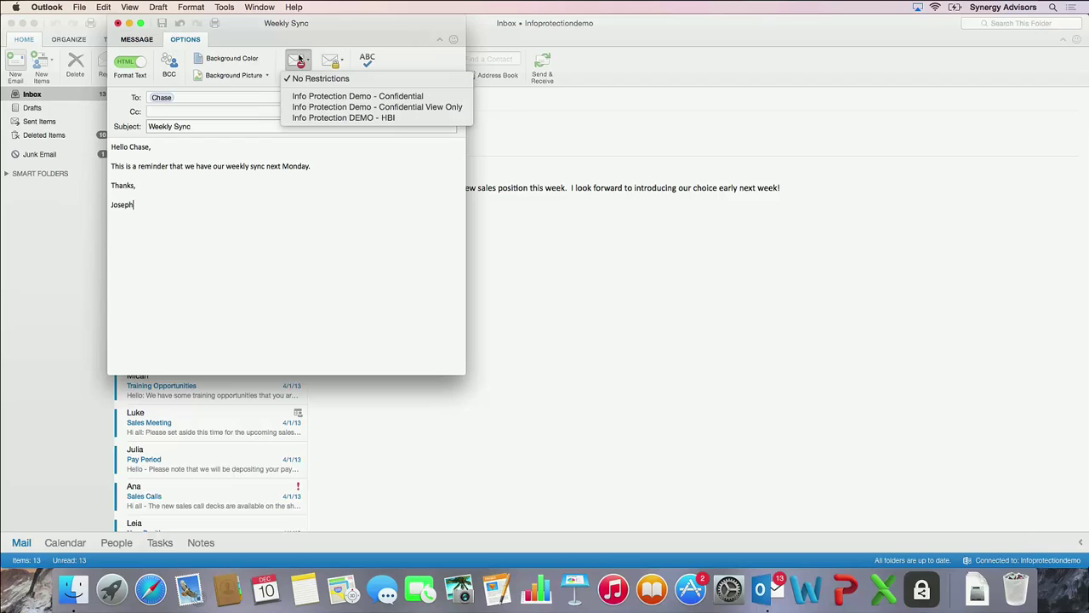
click(312, 97)
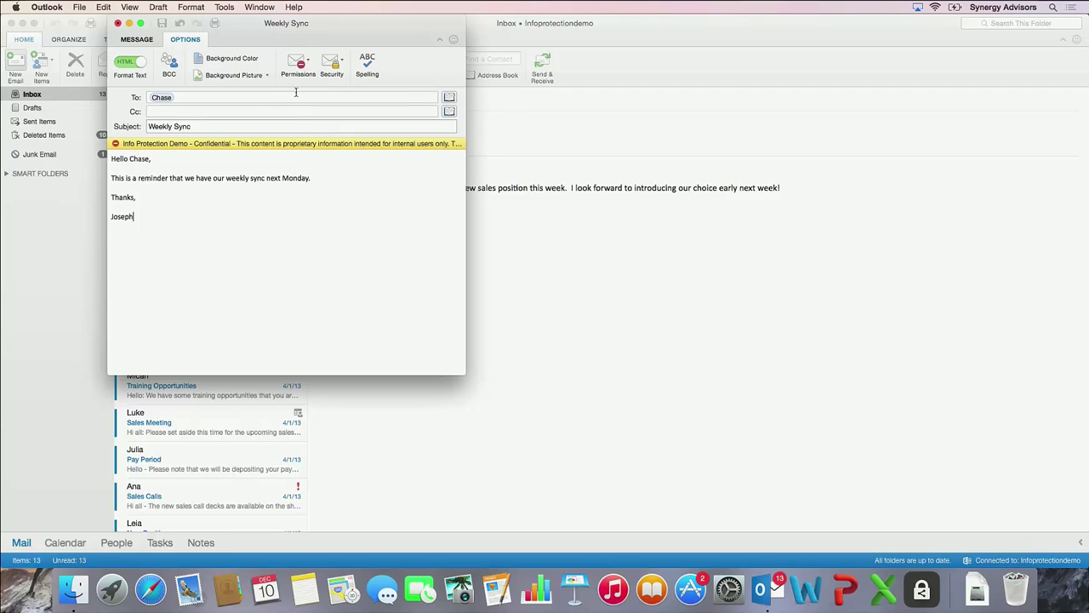
click(142, 39)
click(125, 60)
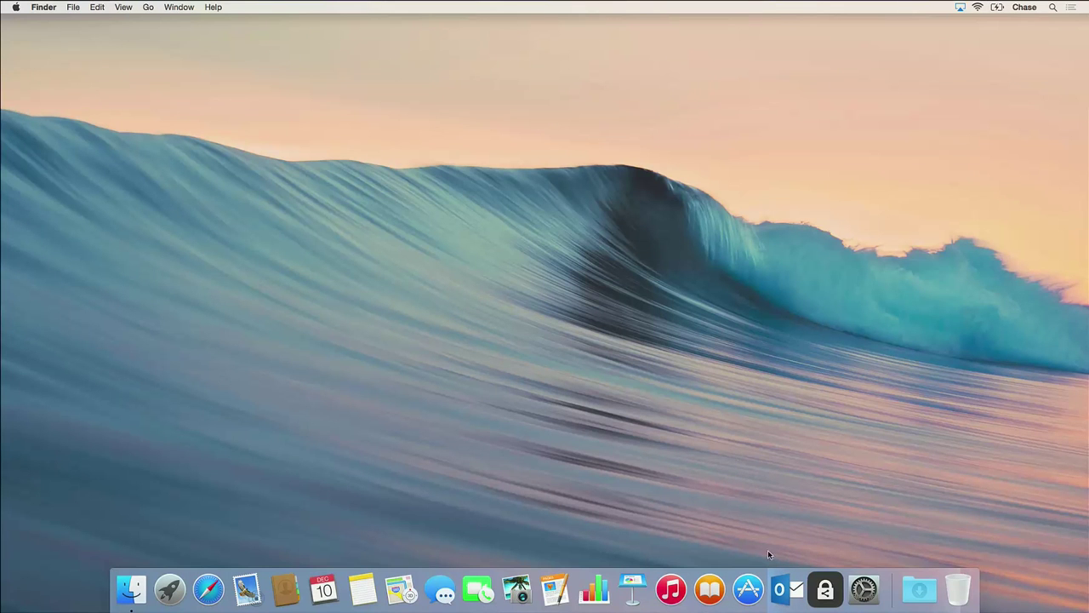
Open Outlook on the recipient's computer and verify the credentials for the Weekly Sync message by entering the account password
click(779, 589)
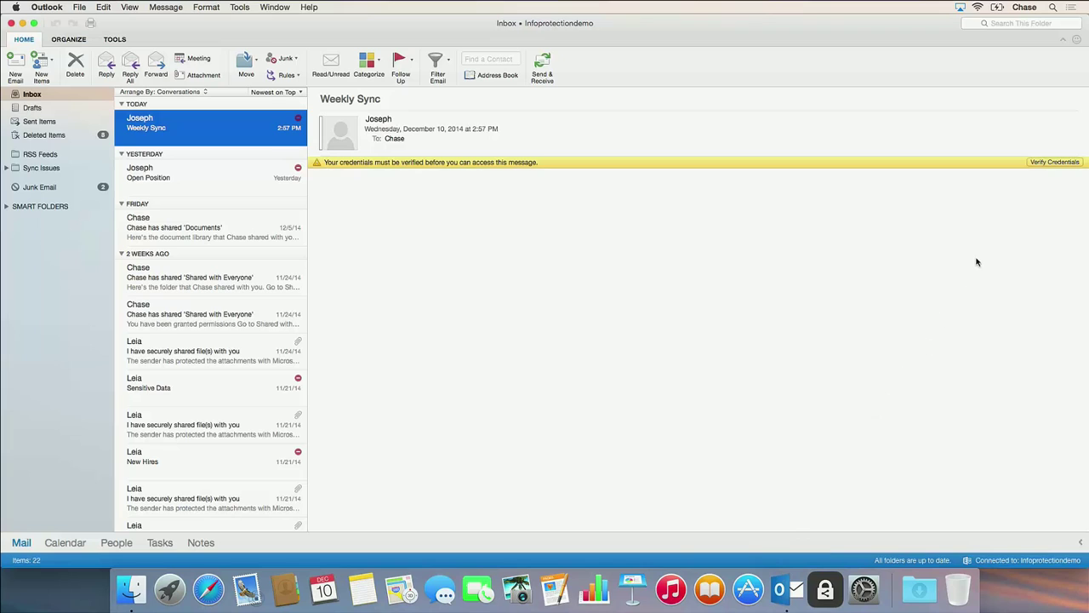
click(1053, 162)
text(********)
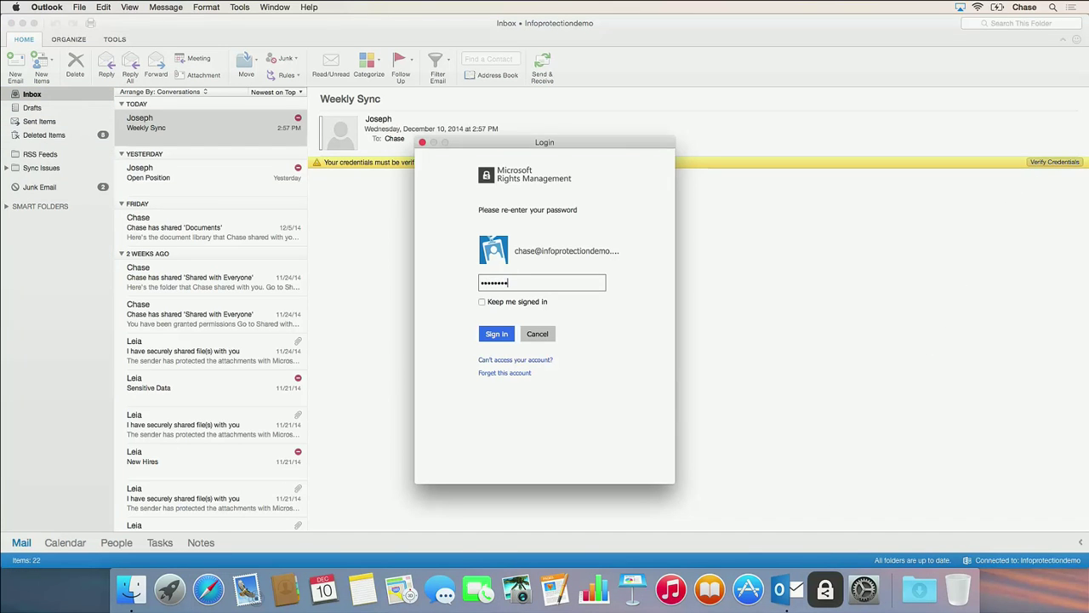
key(Return)
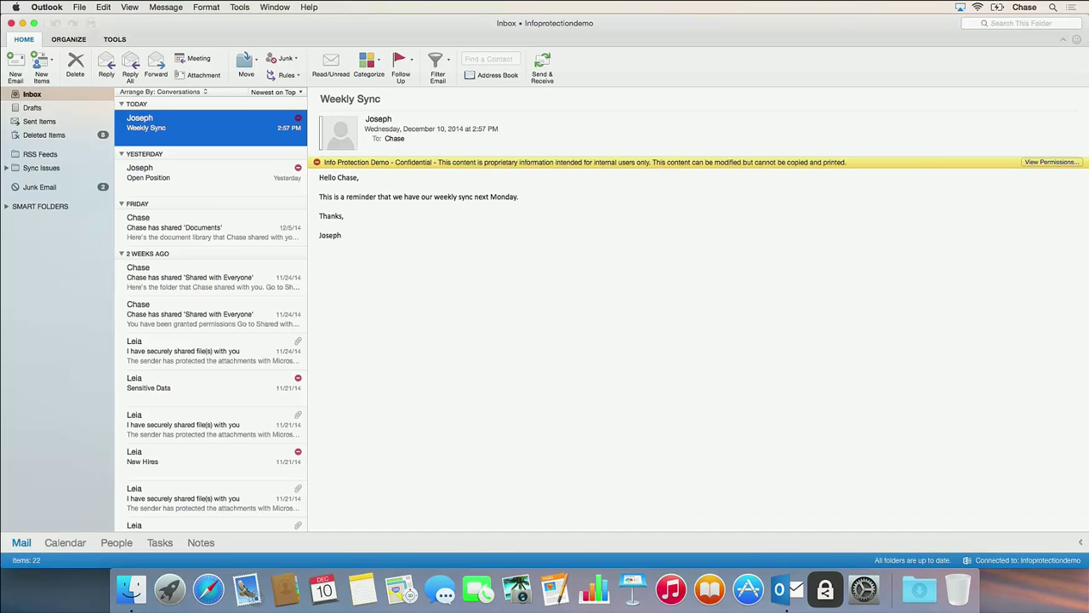
Review the Weekly Sync message's permissions and check which commands are available with "Monday." selected in its body
click(1046, 163)
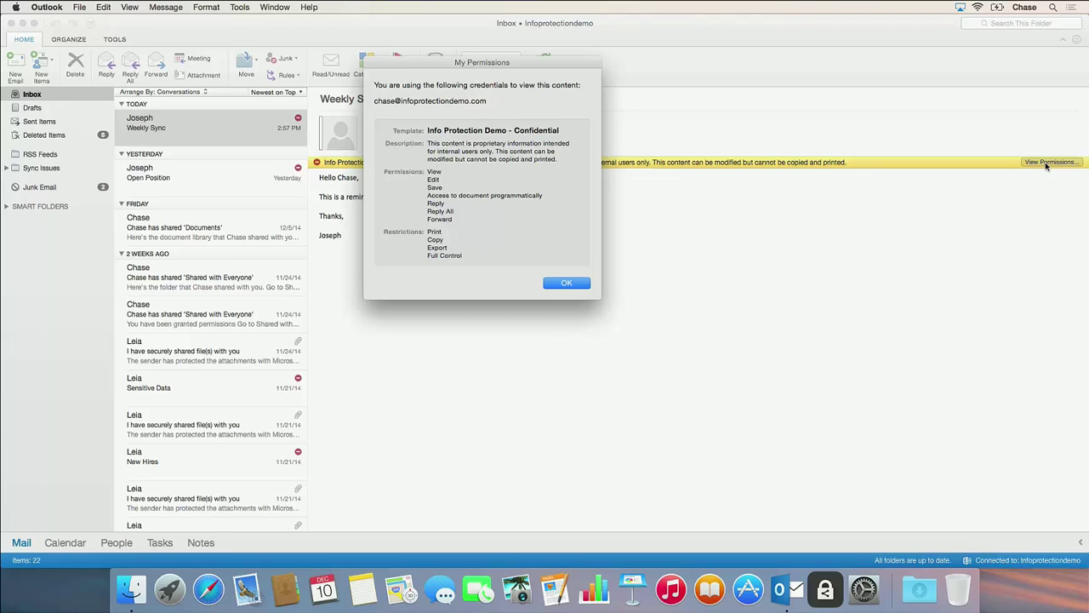
key(Return)
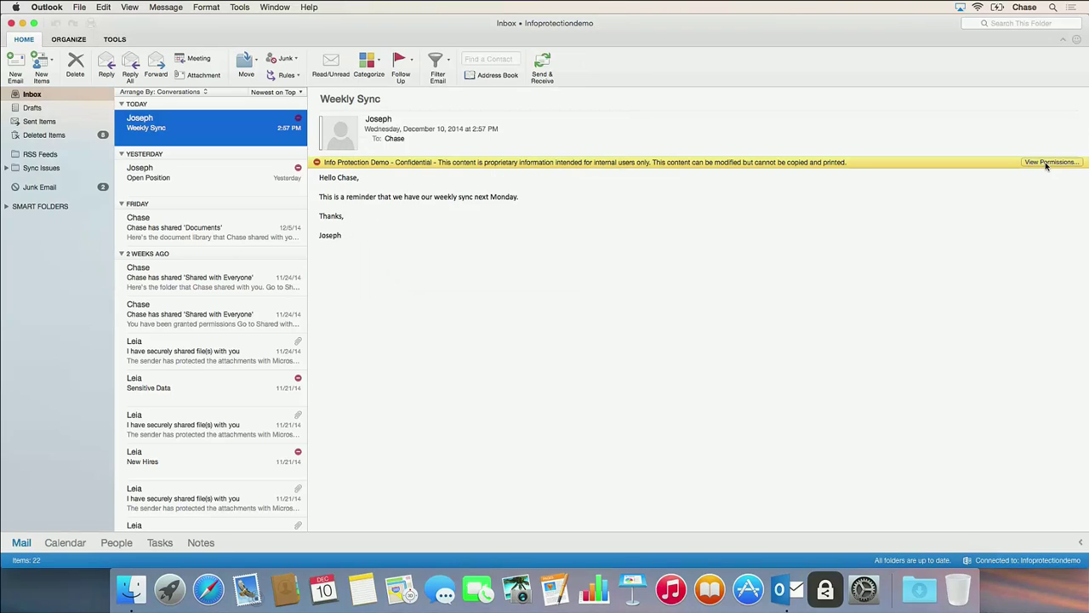
click(541, 204)
drag(540, 205, 492, 196)
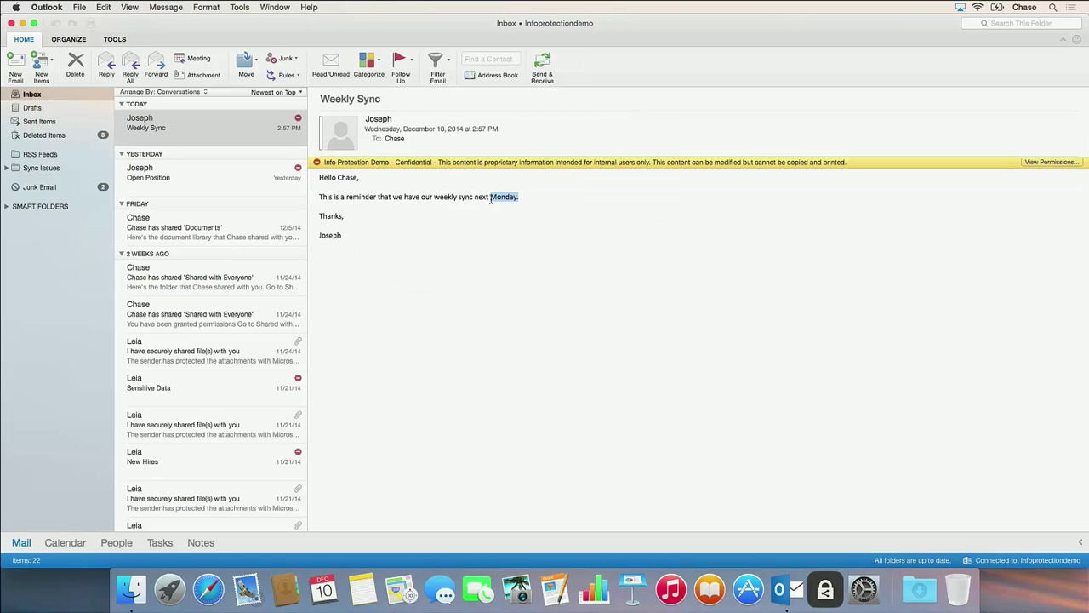
click(492, 197)
click(85, 11)
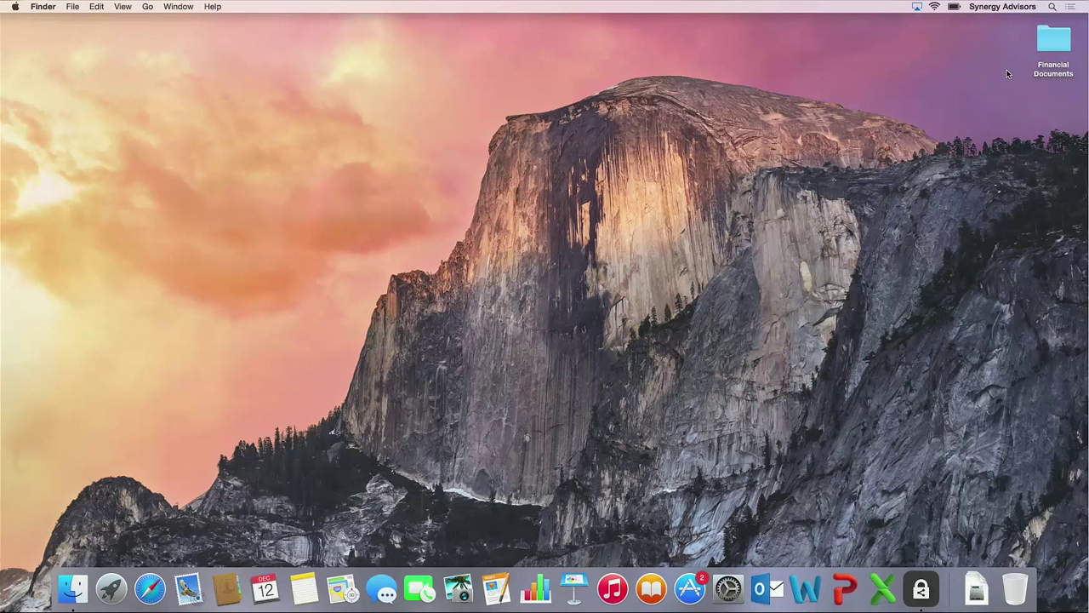
Open the Financial Documents folder on the desktop, view the protected 2014 Business Annual Report.ppdf and close it
click(1046, 54)
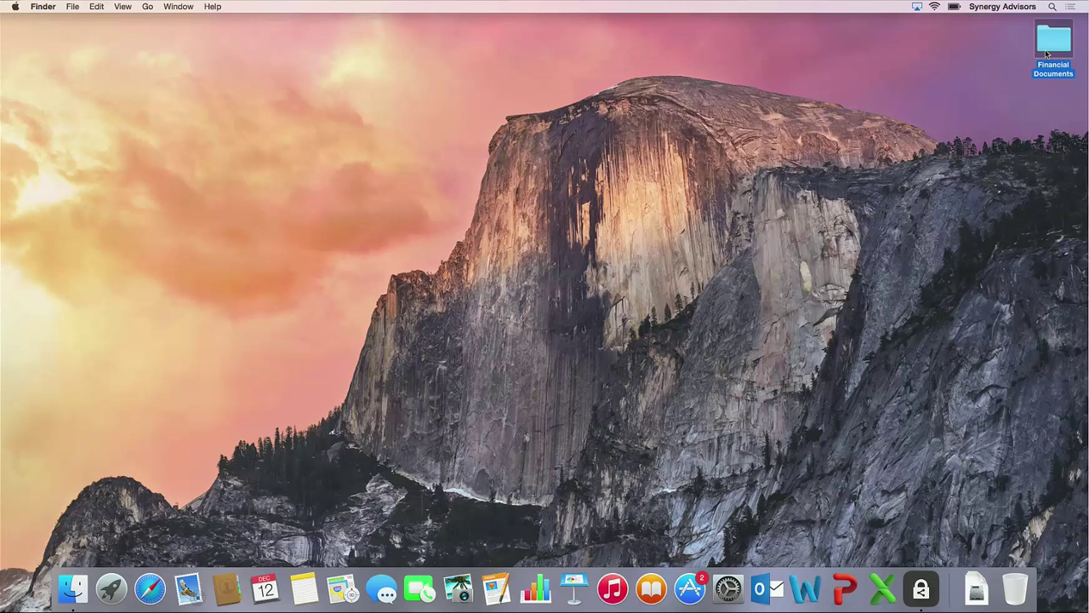
double_click(1047, 53)
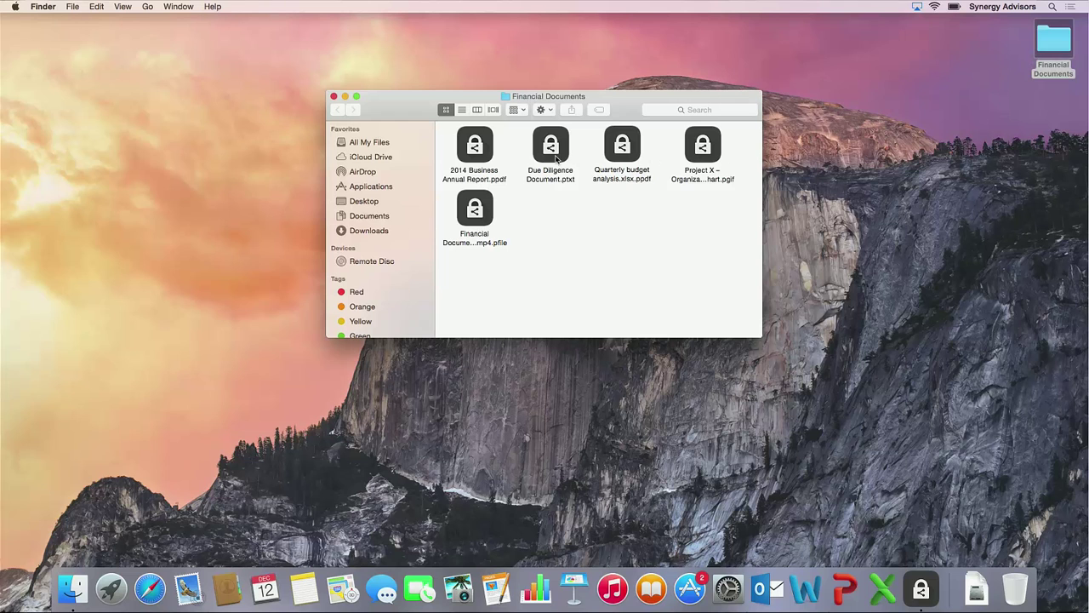
double_click(489, 153)
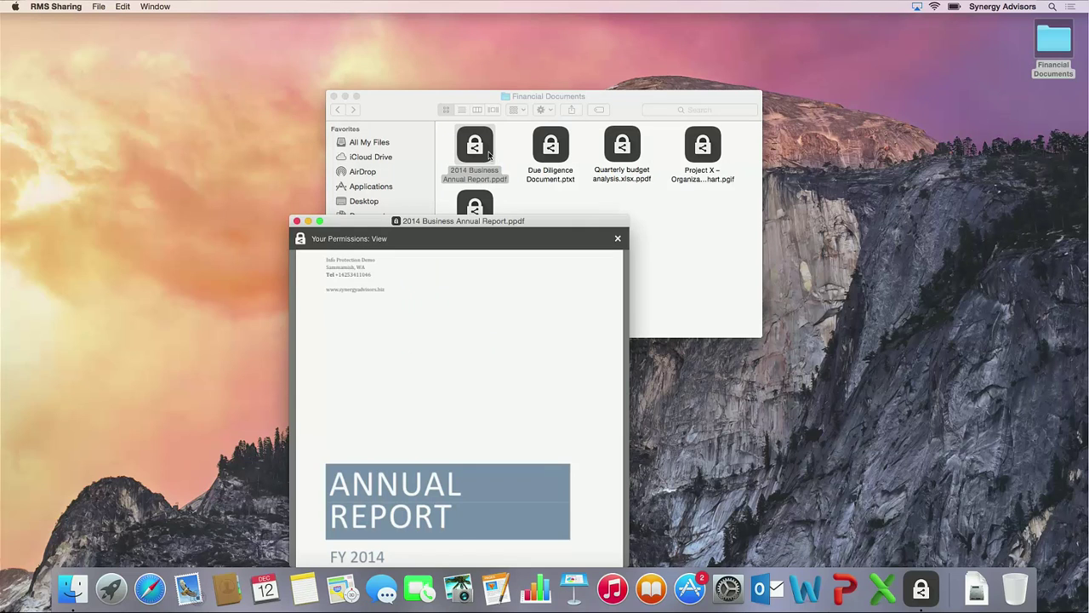
double_click(497, 222)
key(super+w)
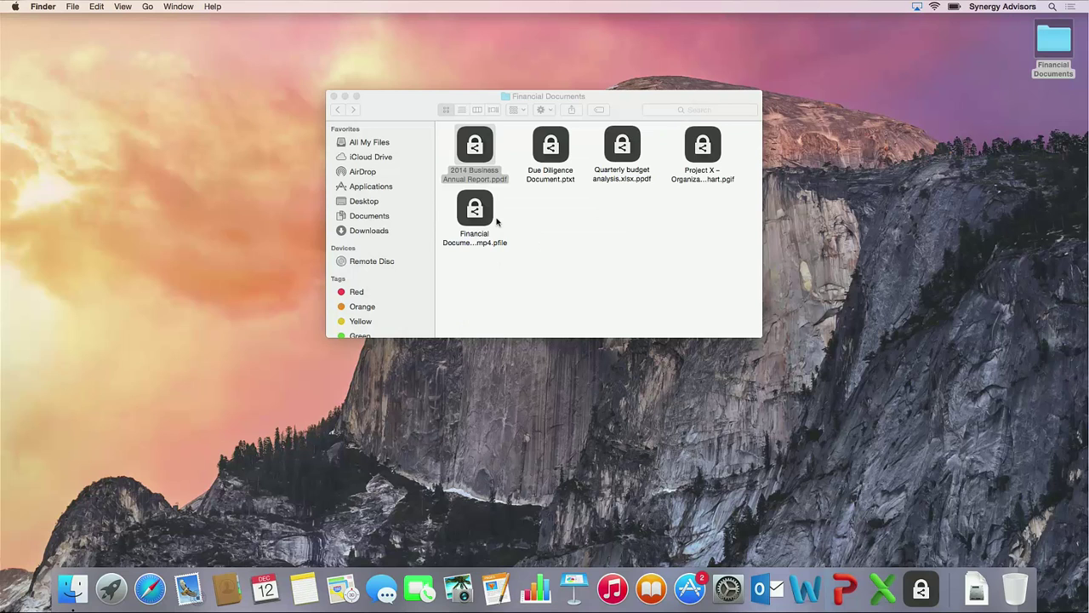
View the protected Due Diligence Document.ptxt and Quarterly budget analysis.xlsx.ppdf, closing each one after viewing
double_click(553, 160)
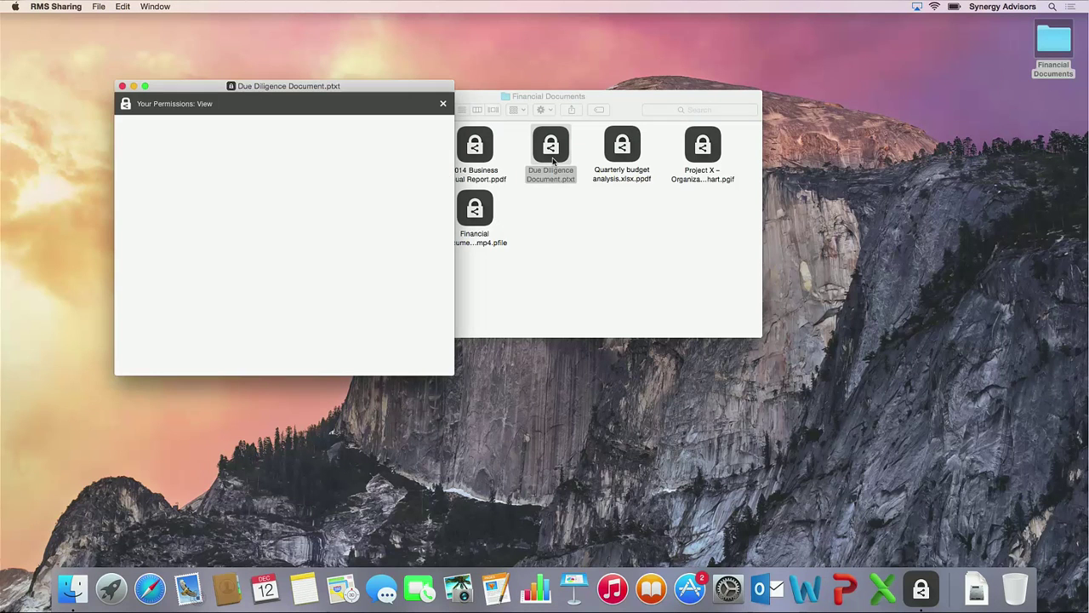
key(super+w)
double_click(619, 160)
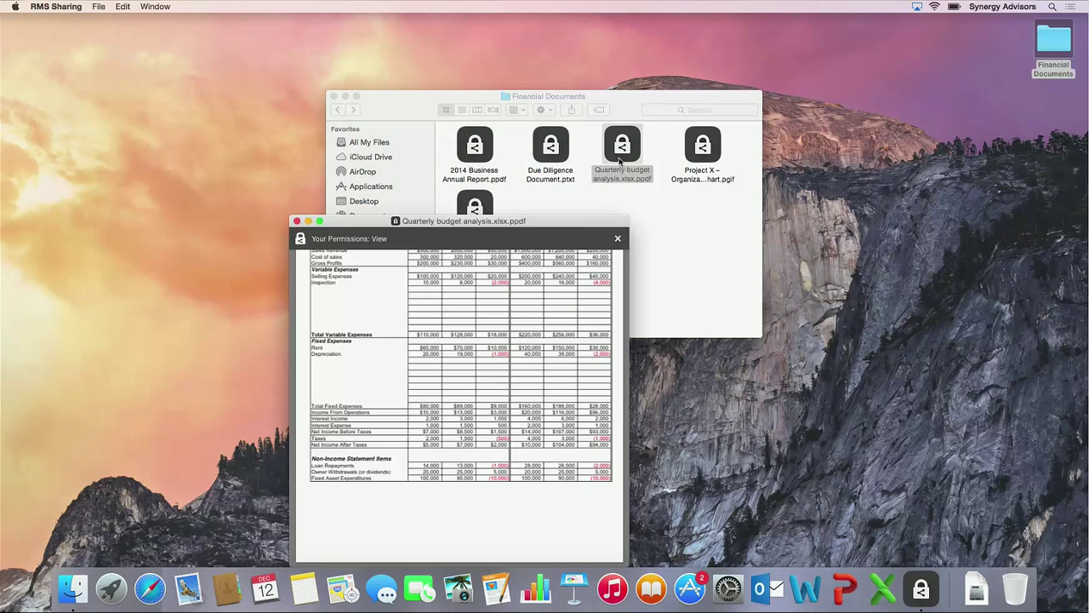
double_click(587, 223)
key(super+w)
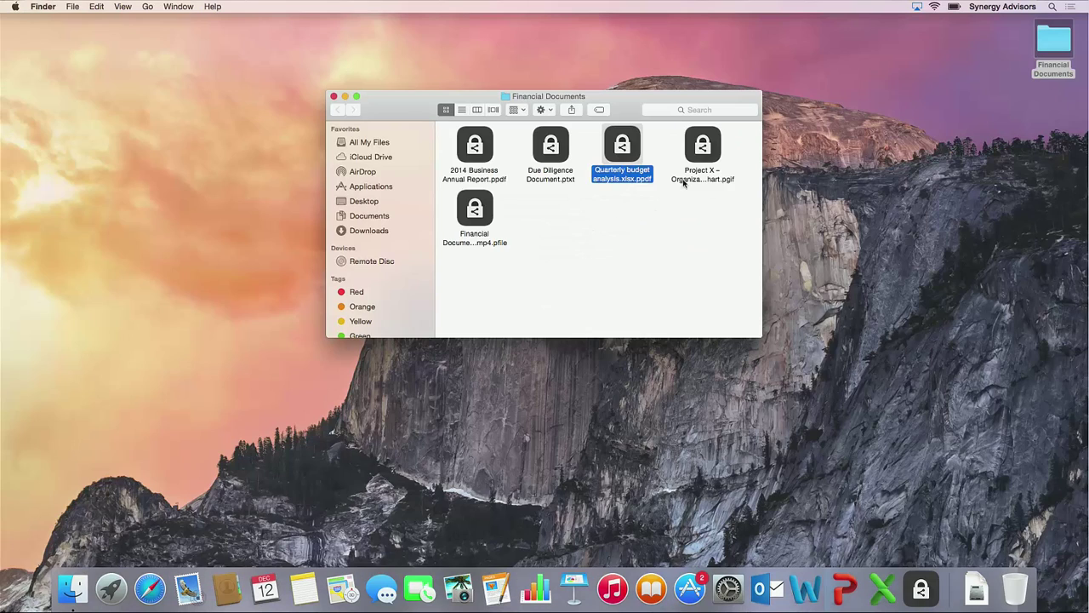
View the protected Project X – Organization Chart.pgif and its permissions, and close it
double_click(699, 162)
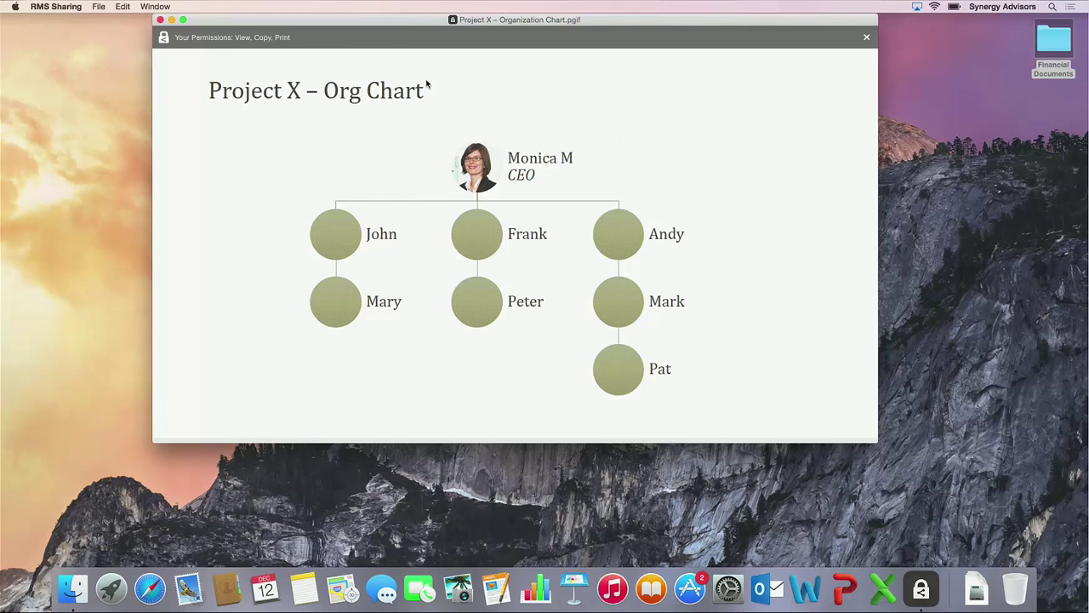
click(278, 39)
key(super+w)
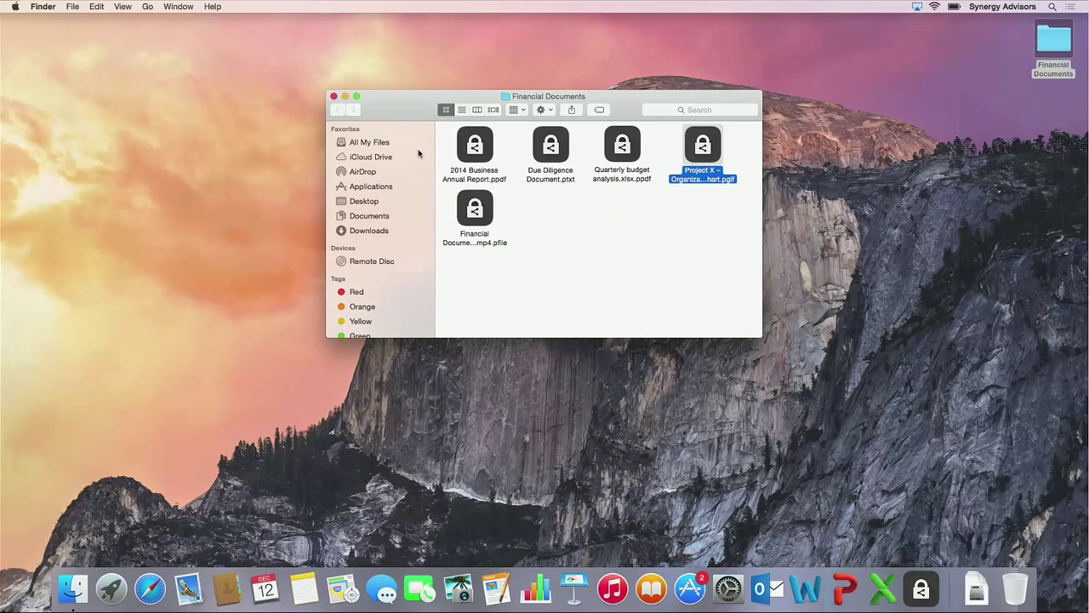
Open the protected Financial Documentation.mp4.pfile, accept its permission notice and play the video
double_click(469, 209)
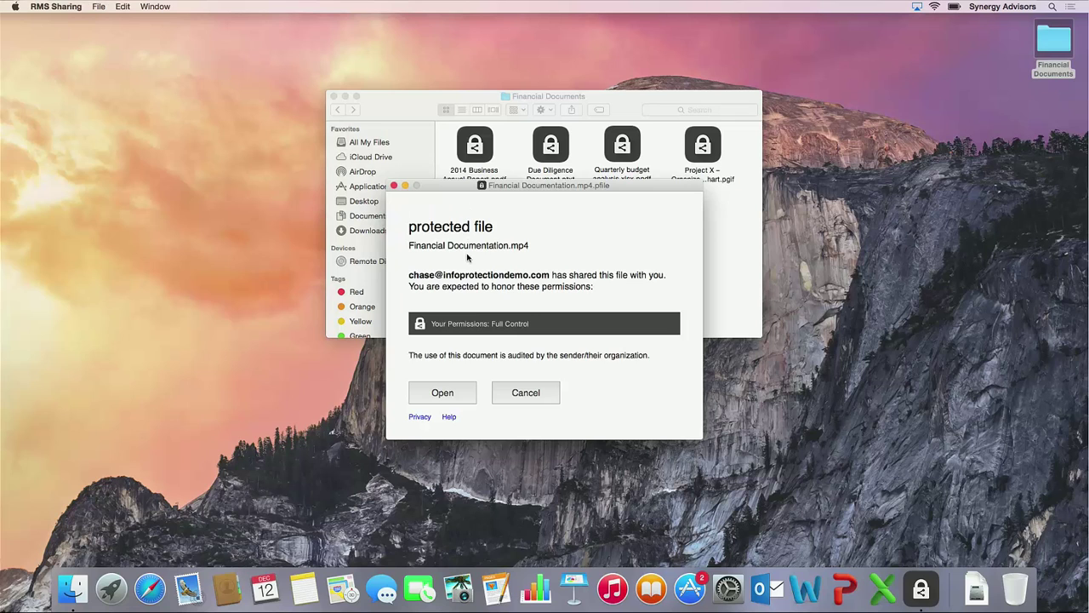
click(469, 393)
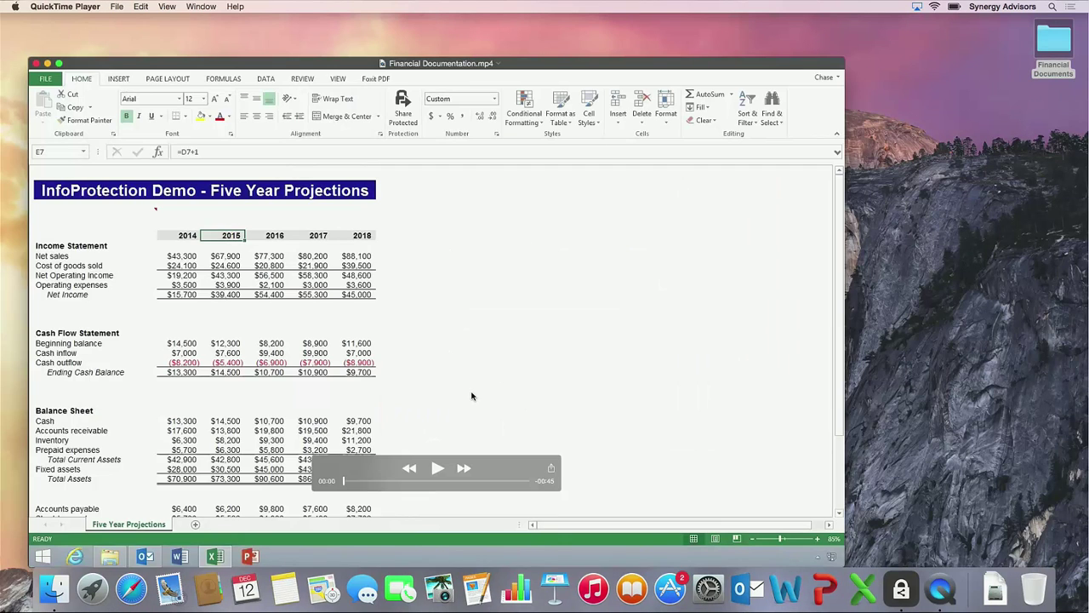
click(439, 469)
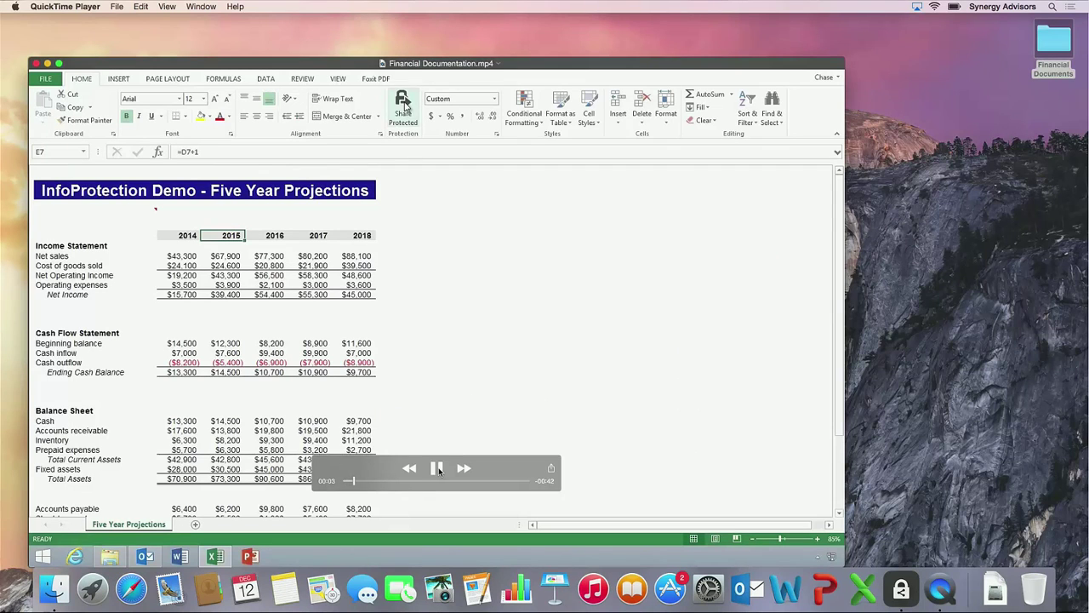